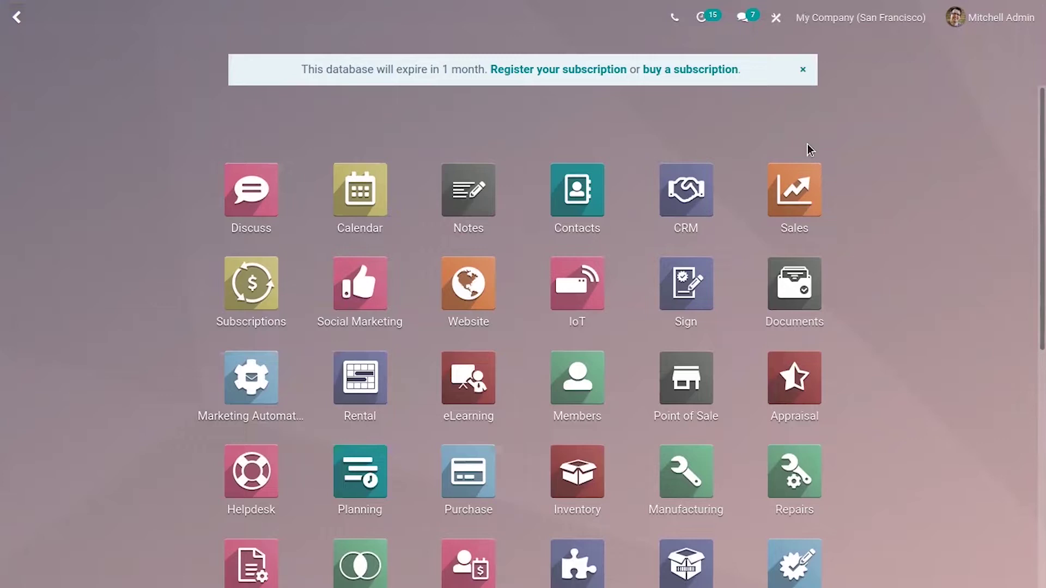
Open the Purchase app's Settings page, with Receipt Reminder enabled
{"action": "left_click", "coordinate": [480, 489]}
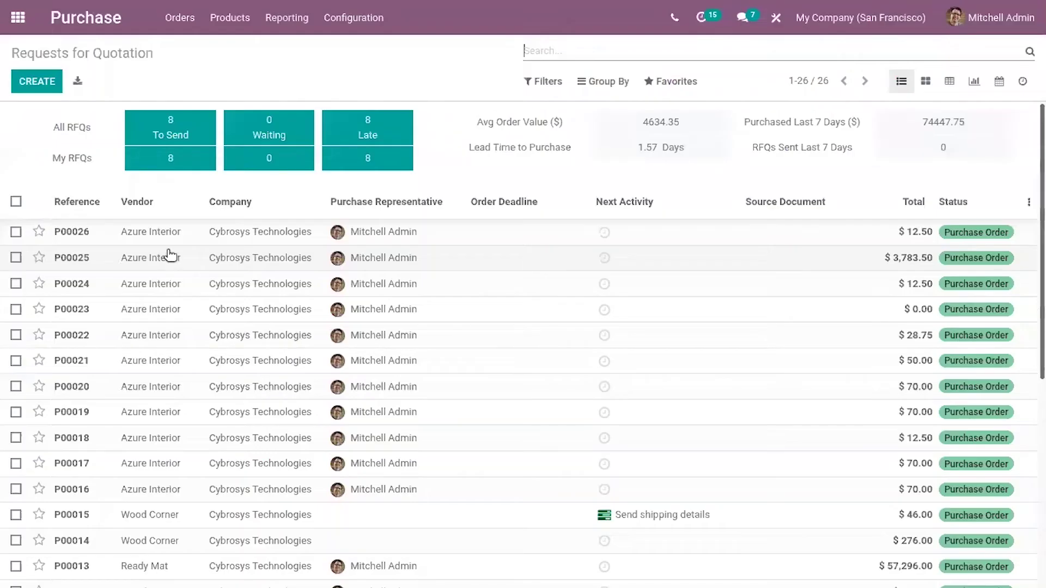
{"action": "left_click", "coordinate": [344, 17]}
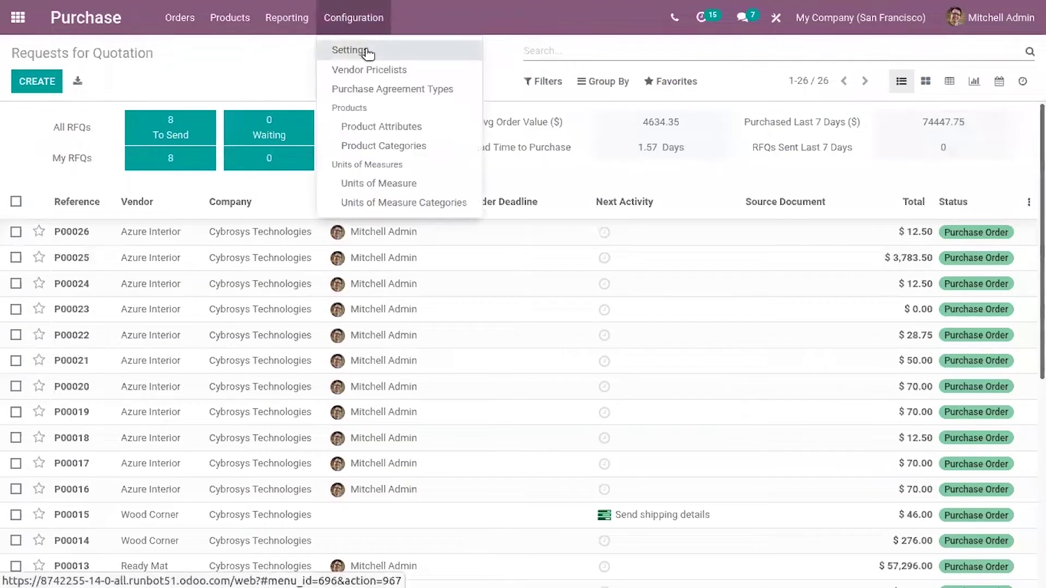
{"action": "left_click", "coordinate": [364, 48]}
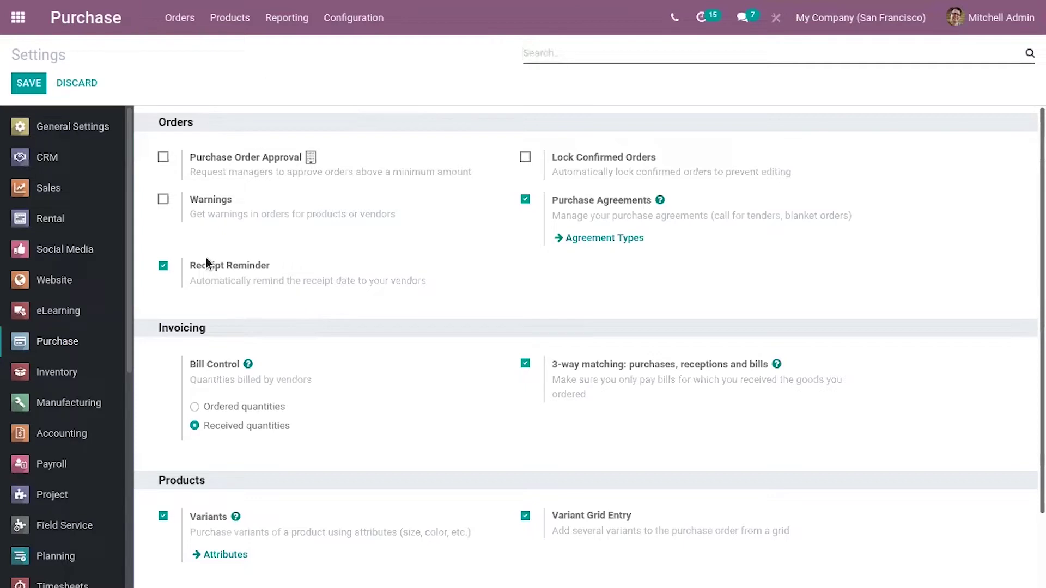
Create a new request for quotation with Azure Interior as the vendor
{"action": "left_click", "coordinate": [188, 22]}
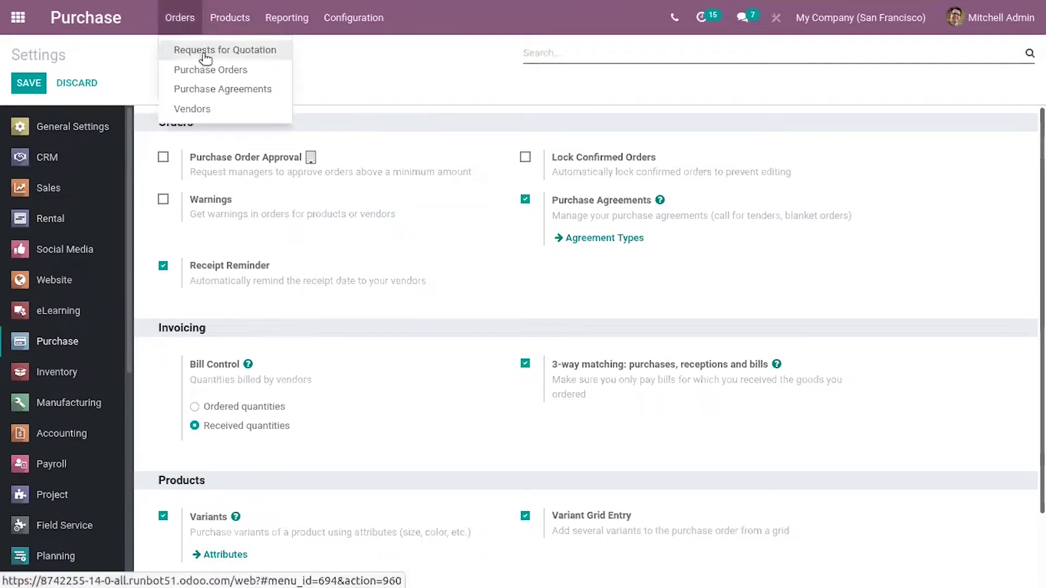
{"action": "left_click", "coordinate": [236, 70]}
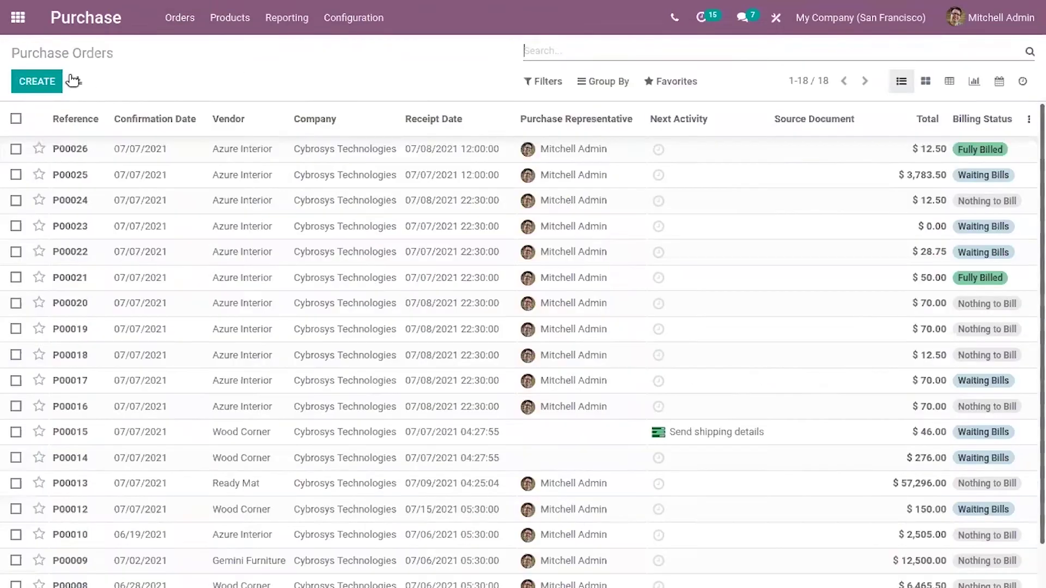
{"action": "left_click", "coordinate": [44, 81]}
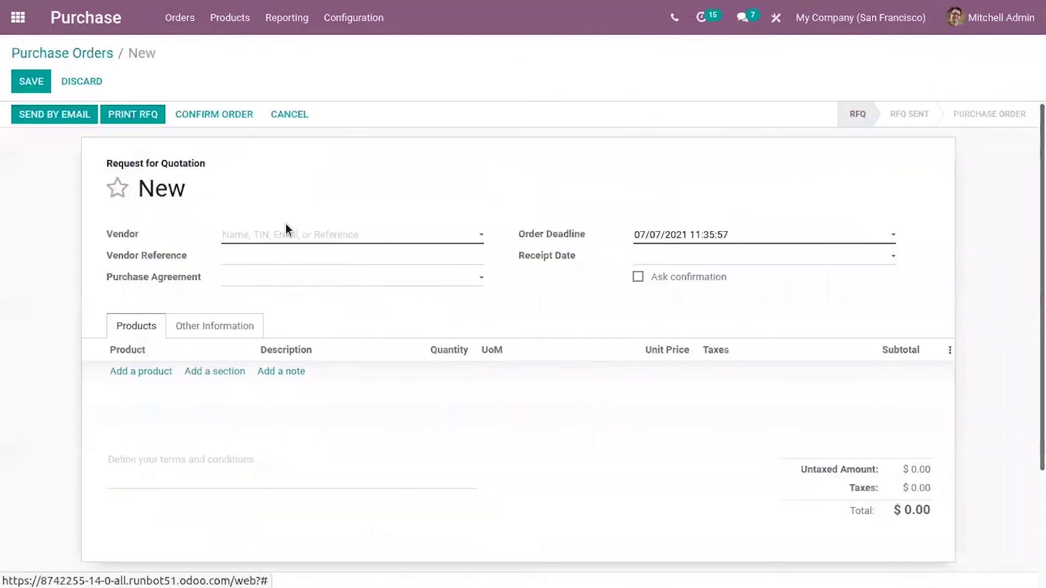
{"action": "left_click", "coordinate": [286, 233]}
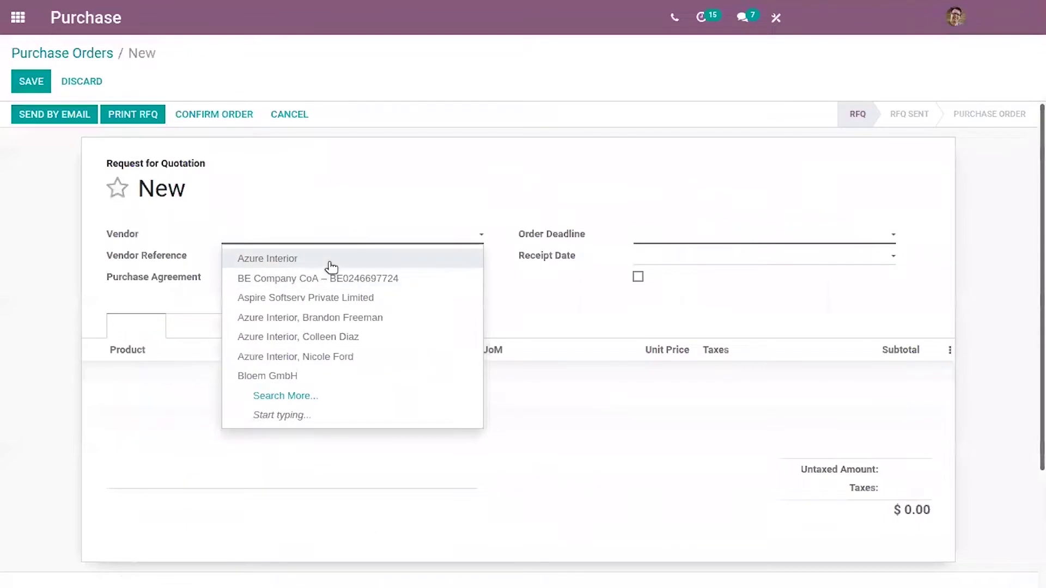
{"action": "left_click", "coordinate": [331, 265]}
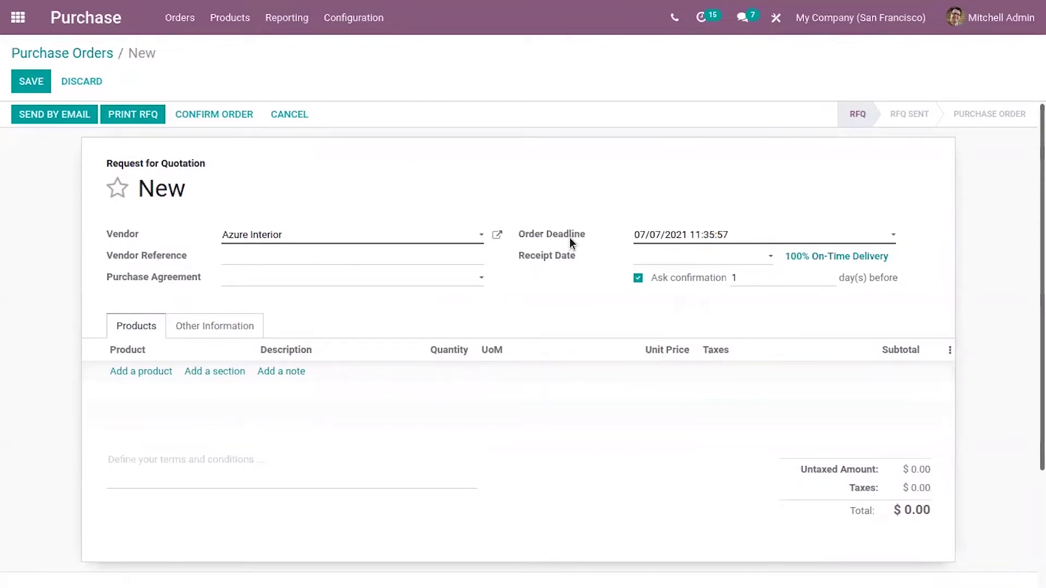
Set the quotation's order deadline to 07/08/2021 11:35:57
{"action": "mouse_move", "coordinate": [570, 238]}
{"action": "left_click", "coordinate": [682, 240]}
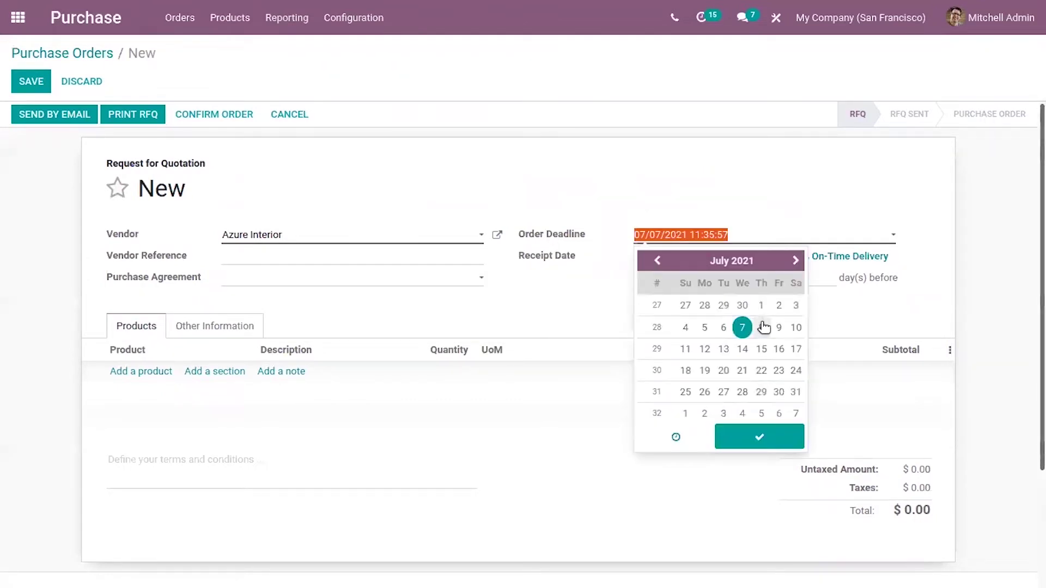
{"action": "left_click", "coordinate": [762, 327]}
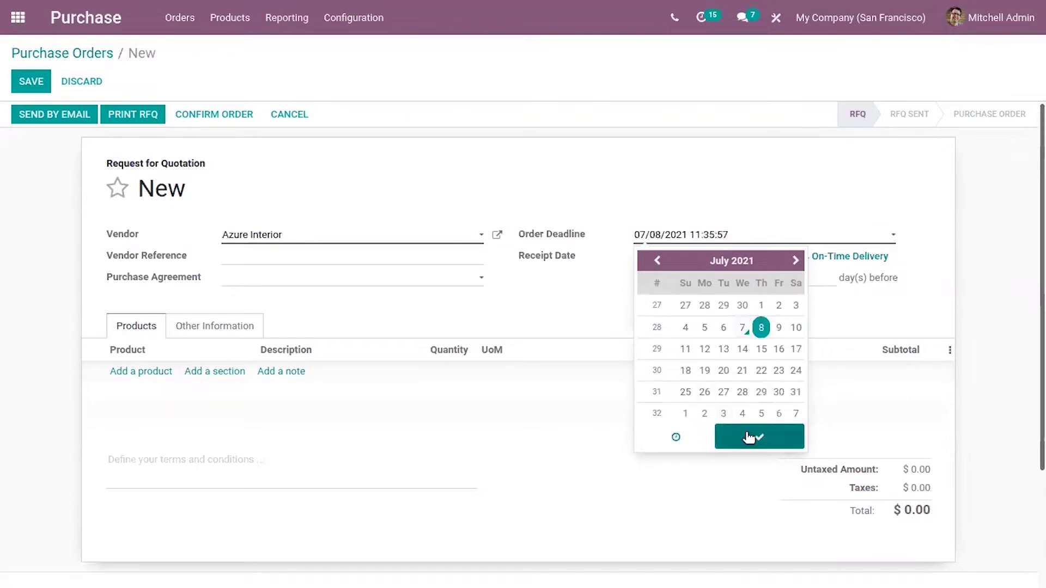
{"action": "left_click", "coordinate": [749, 437]}
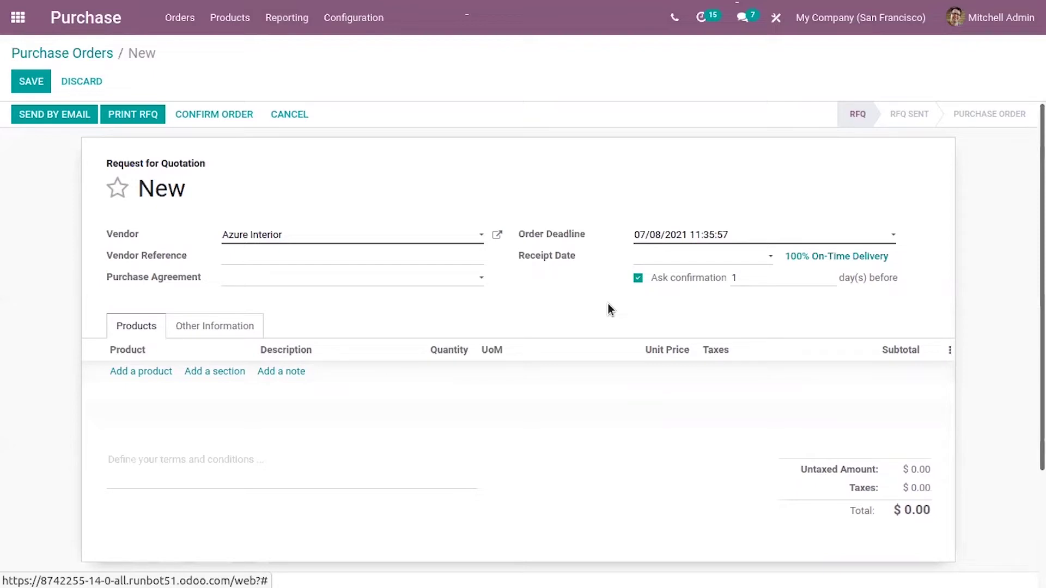
{"action": "left_click", "coordinate": [688, 260]}
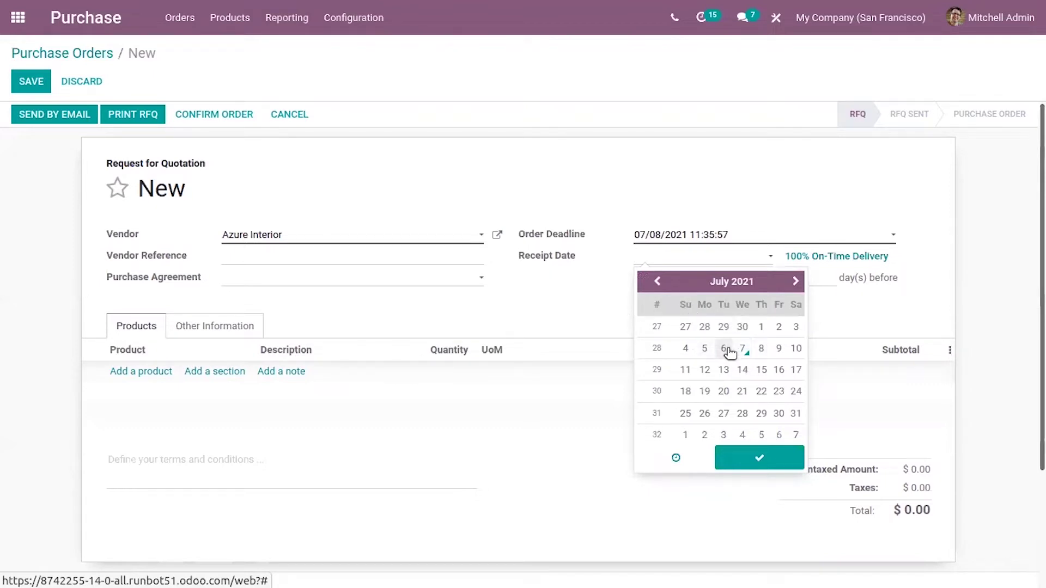
Confirm July 8 as the receipt date, giving 07/08/2021 11:35:57
{"action": "left_click", "coordinate": [761, 348]}
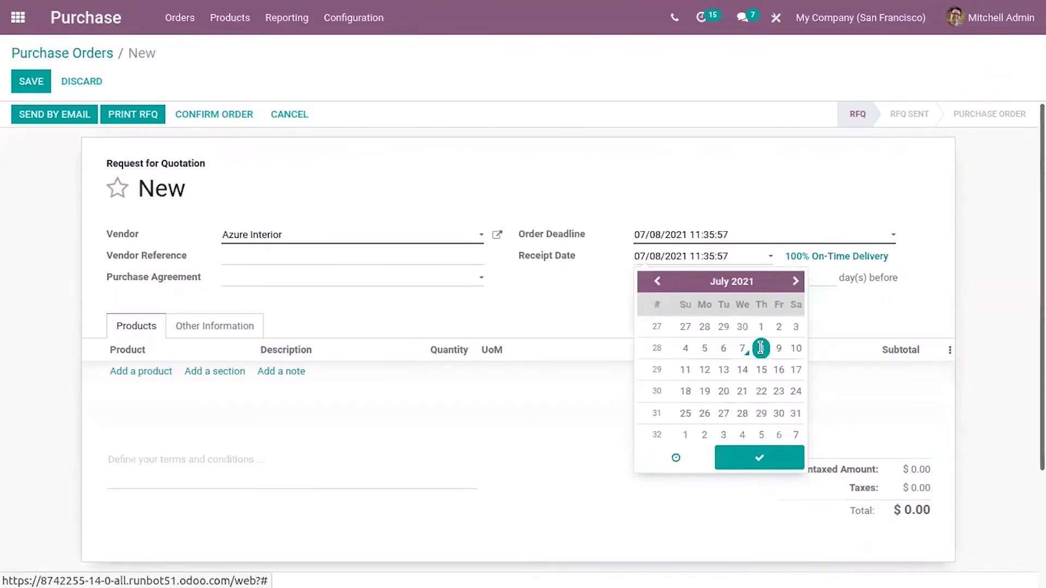
{"action": "left_click", "coordinate": [763, 460]}
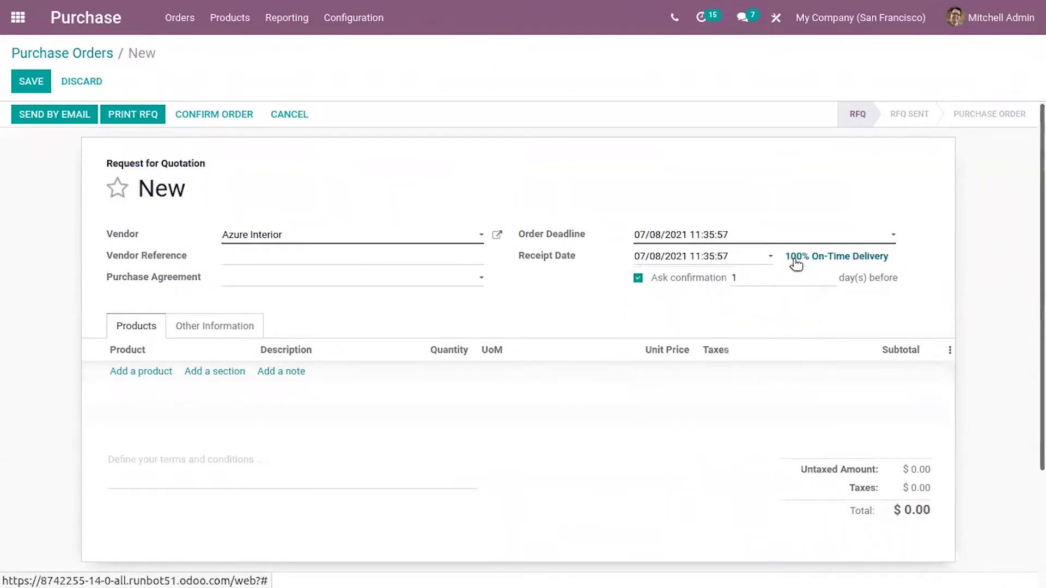
{"action": "mouse_move", "coordinate": [797, 264]}
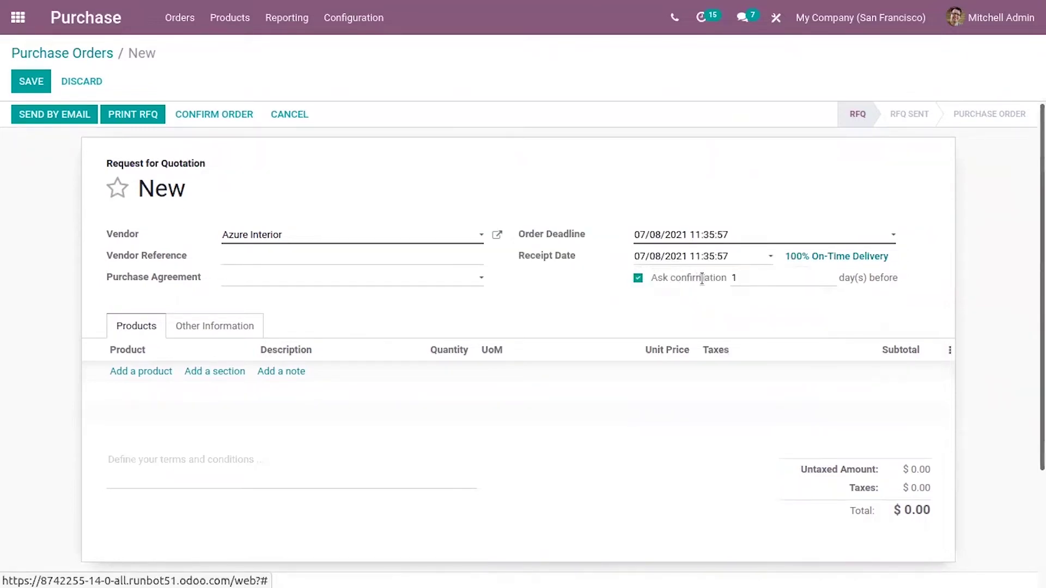
Add one [E-COM11] Cabinet with Doors at 12.50 as a product line
{"action": "left_click", "coordinate": [145, 374]}
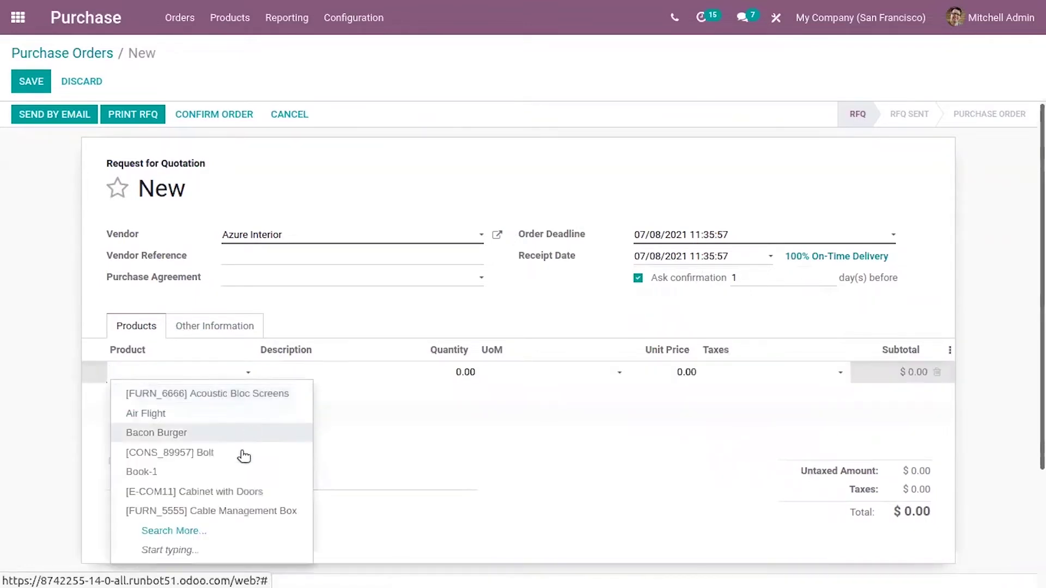
{"action": "left_click", "coordinate": [249, 492]}
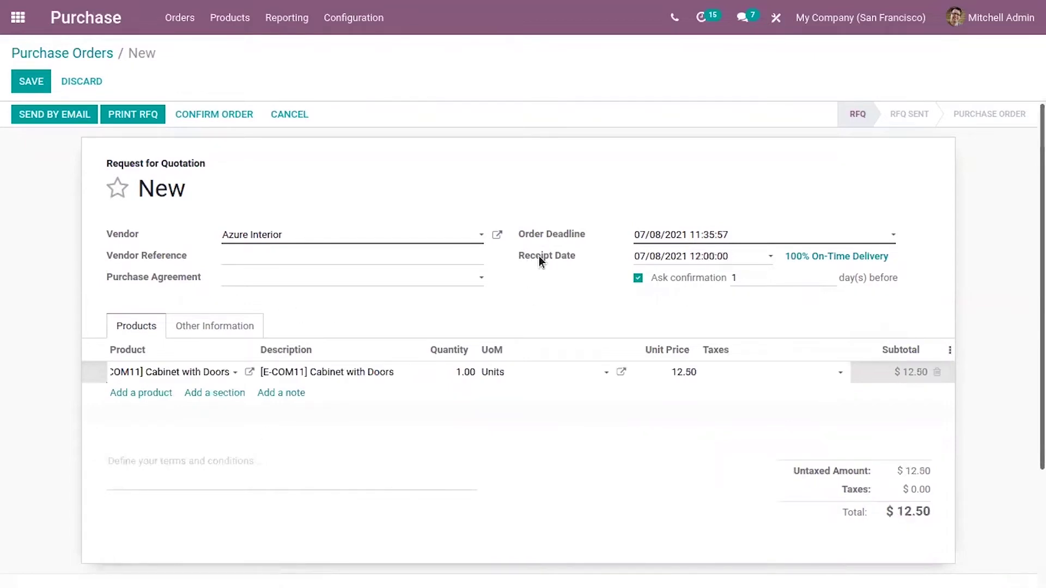
{"action": "mouse_move", "coordinate": [537, 256]}
{"action": "mouse_move", "coordinate": [658, 282]}
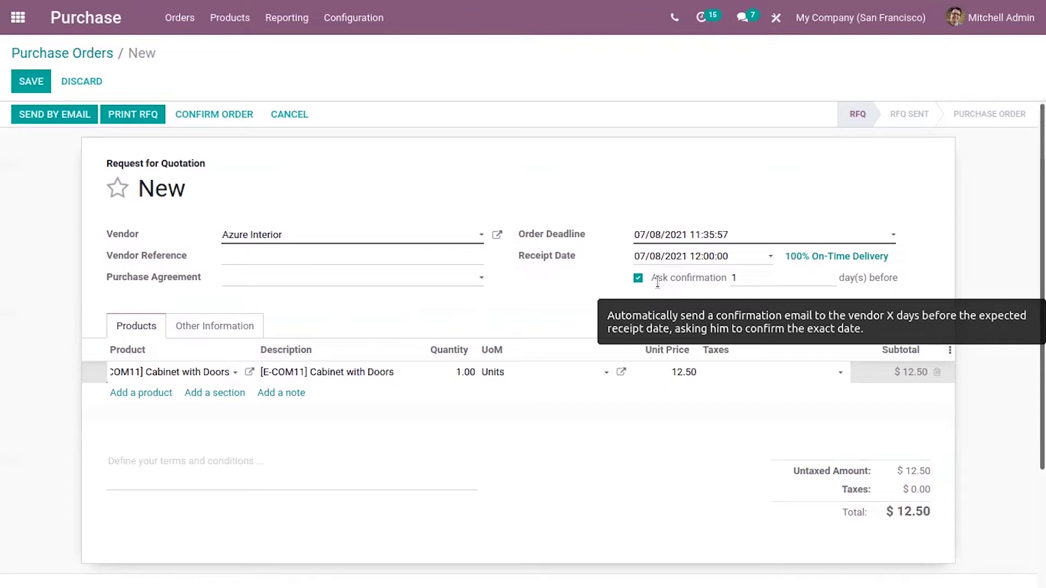
Keep the vendor confirmation reminder at 1 day before receipt
{"action": "left_click", "coordinate": [779, 277]}
{"action": "key", "text": "BackSpace"}
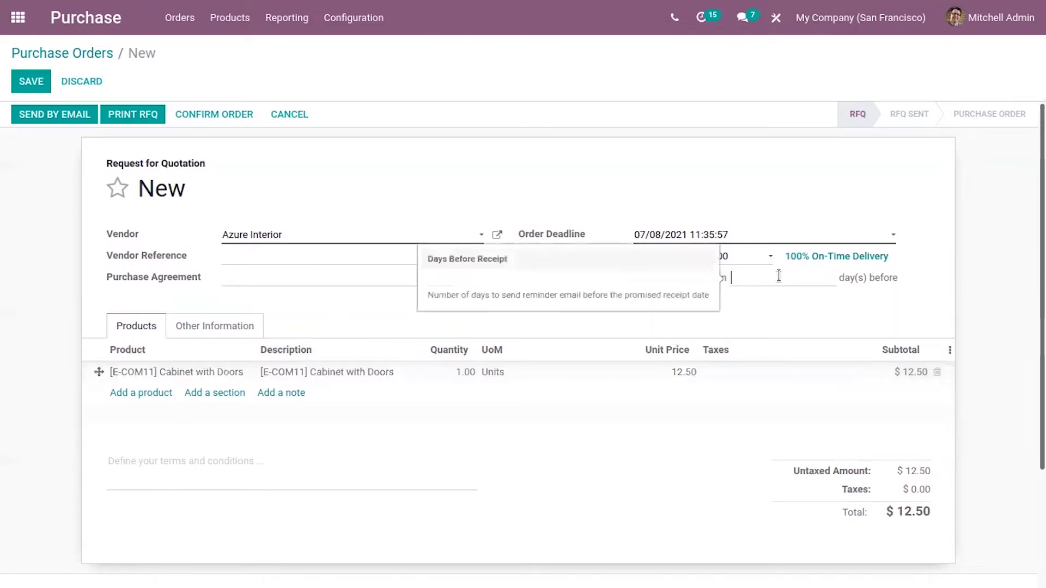
{"action": "type", "text": "2"}
{"action": "key", "text": "BackSpace"}
{"action": "type", "text": "1"}
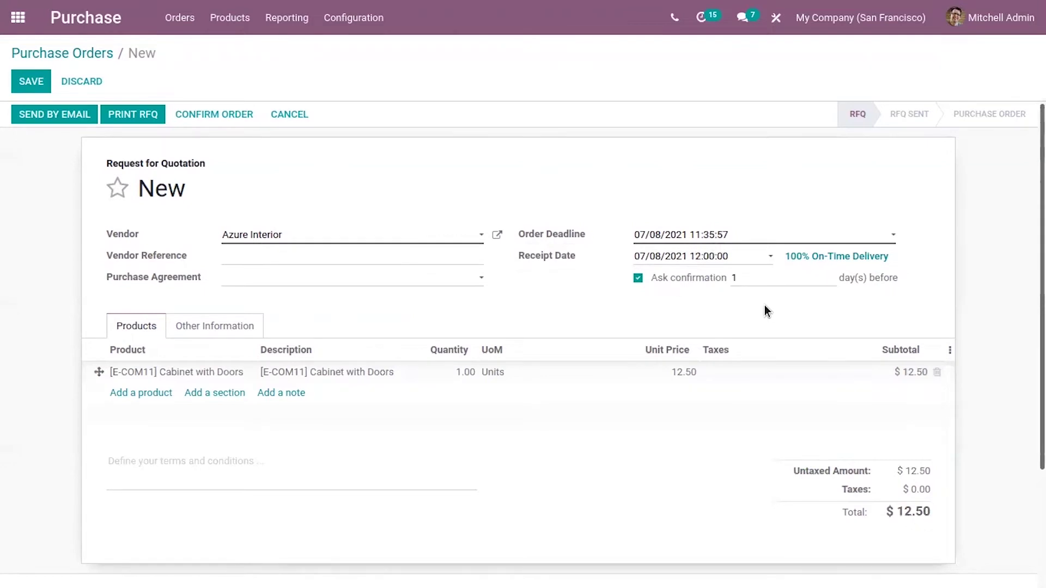
{"action": "mouse_move", "coordinate": [714, 287]}
Confirm the order as P00027 and email yourself a sample of the vendor reminder
{"action": "left_click", "coordinate": [213, 118]}
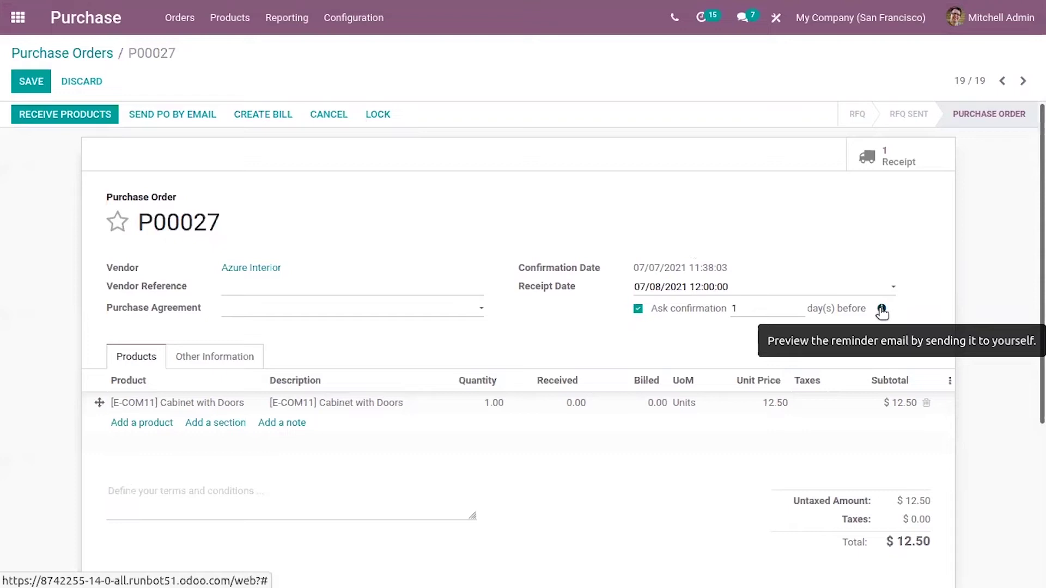
{"action": "left_click", "coordinate": [882, 310]}
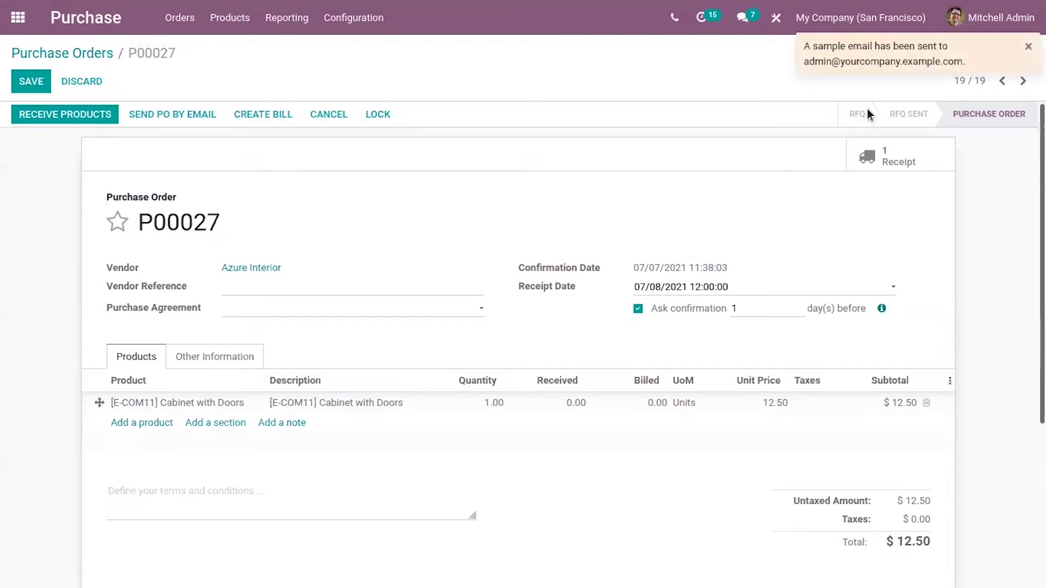
{"action": "left_click", "coordinate": [1029, 48]}
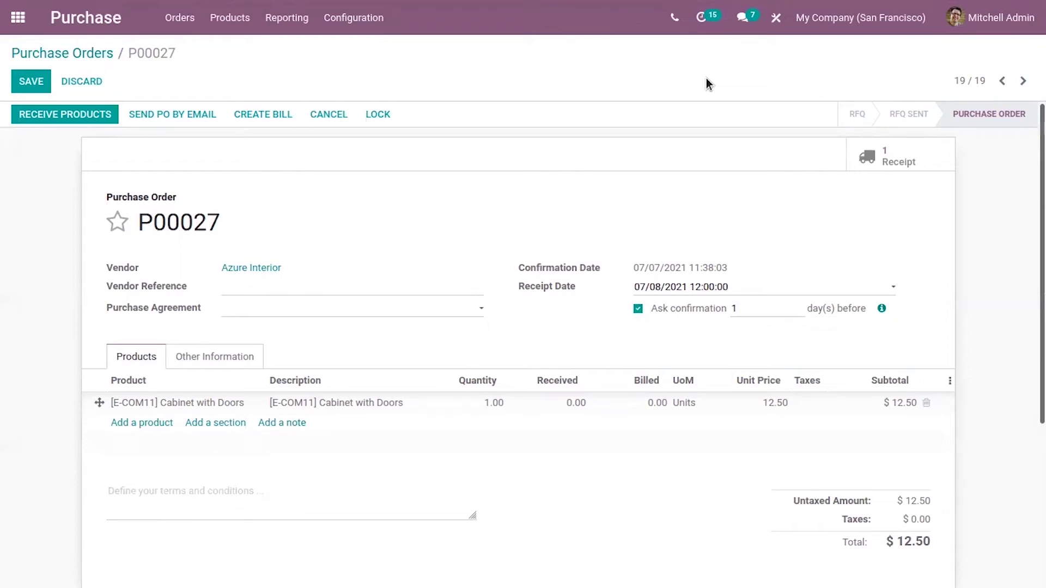
Go from P00027 to the home menu and open the Settings app's General Settings
{"action": "left_click", "coordinate": [15, 16]}
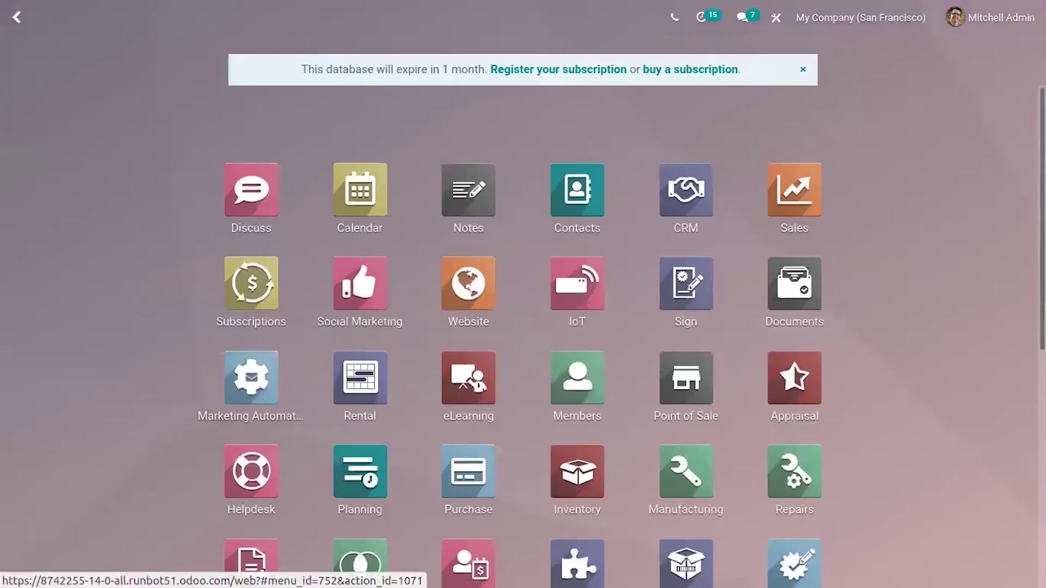
{"action": "scroll", "coordinate": [552, 516], "scroll_direction": "down", "scroll_amount": 5}
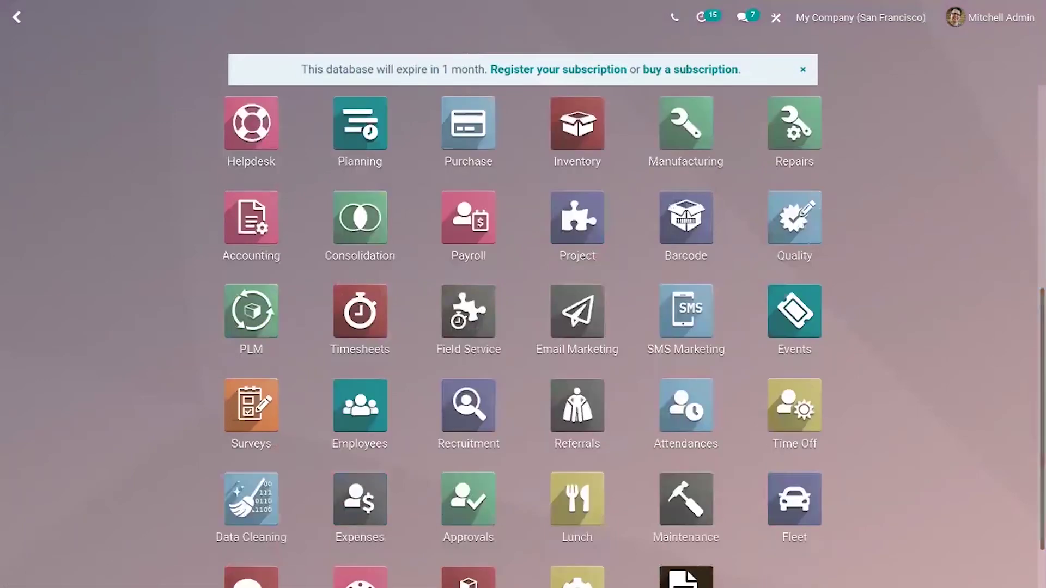
{"action": "left_click", "coordinate": [552, 519]}
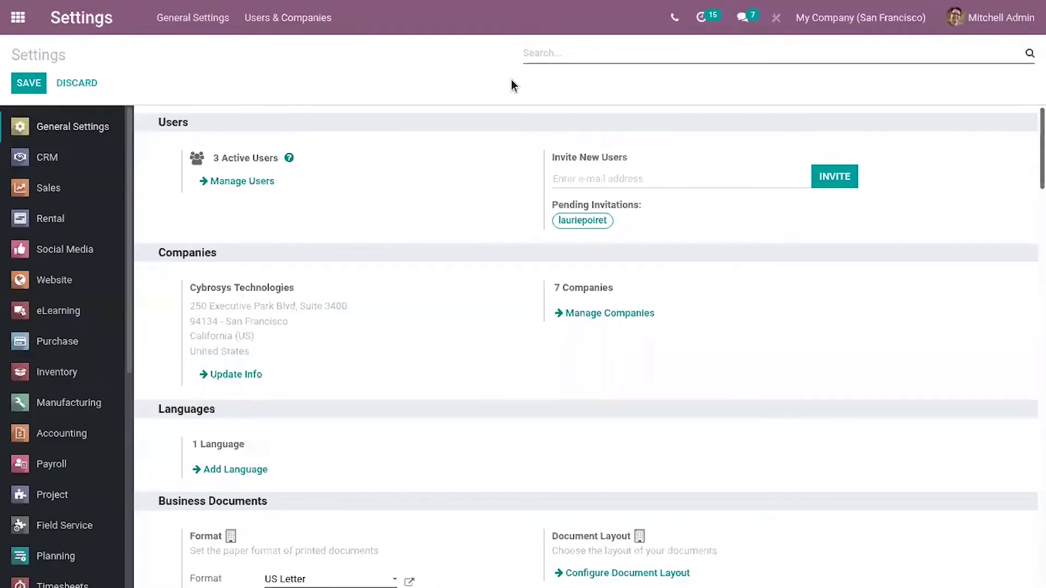
Search Settings for 'ext' to find External Email Servers, then return home
{"action": "type", "text": "ext"}
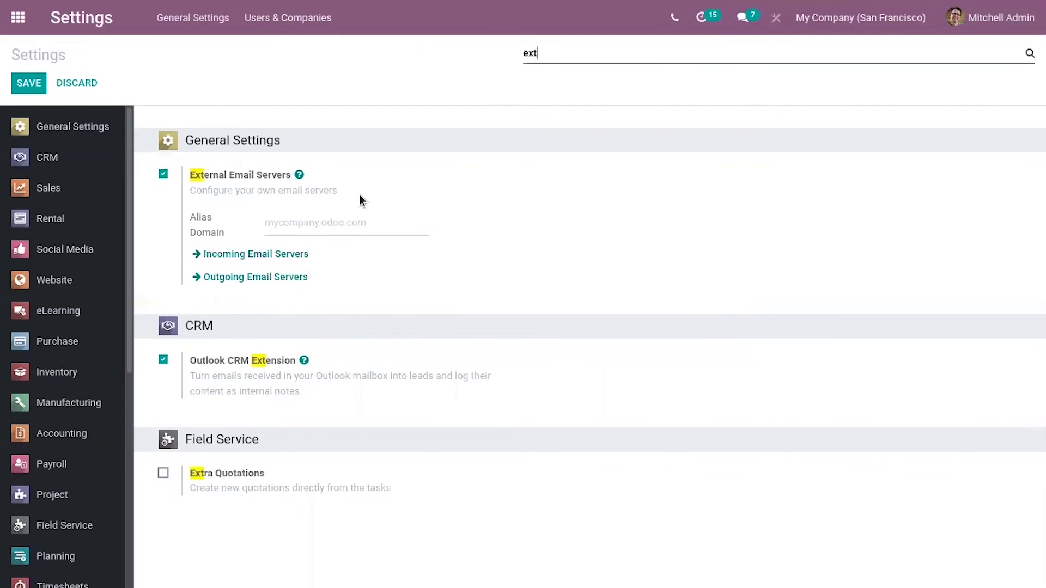
{"action": "mouse_move", "coordinate": [360, 200]}
{"action": "left_click", "coordinate": [18, 18]}
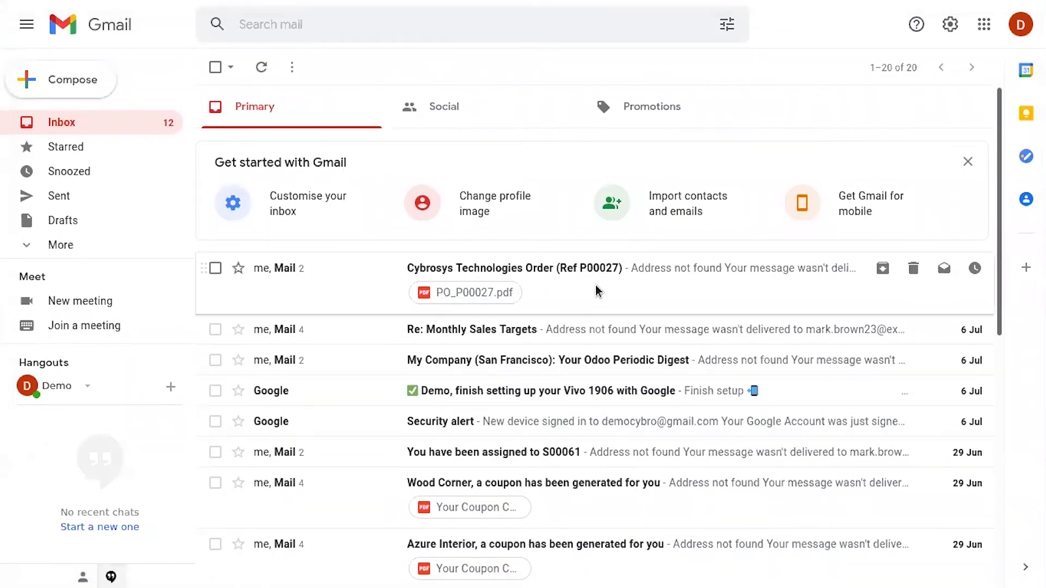
Read the Cybrosys Technologies Order (Ref P00027) reminder email in Gmail
{"action": "left_click", "coordinate": [598, 289]}
{"action": "left_click", "coordinate": [451, 174]}
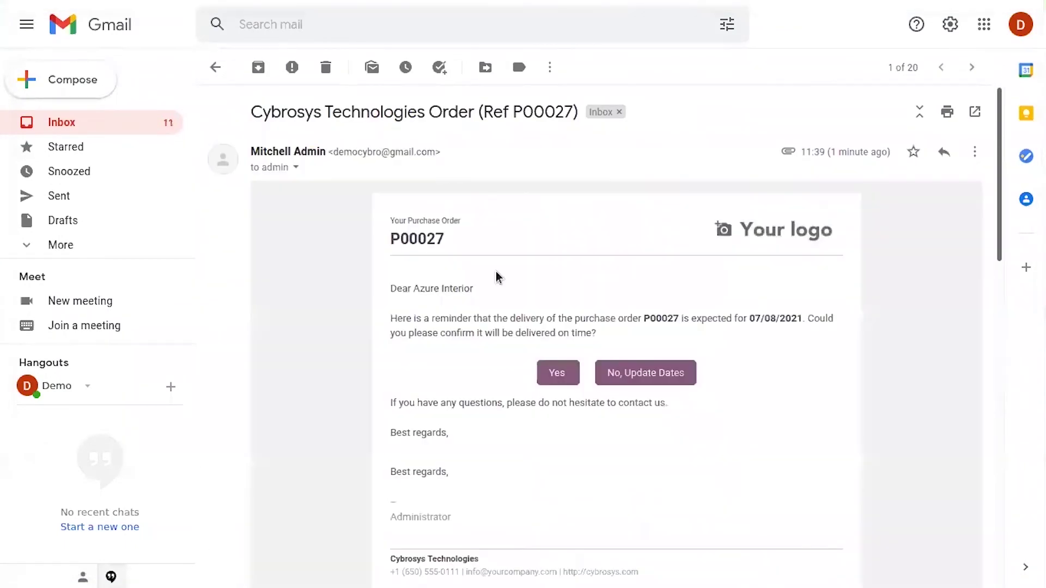
{"action": "scroll", "coordinate": [1001, 228], "scroll_direction": "down", "scroll_amount": 2}
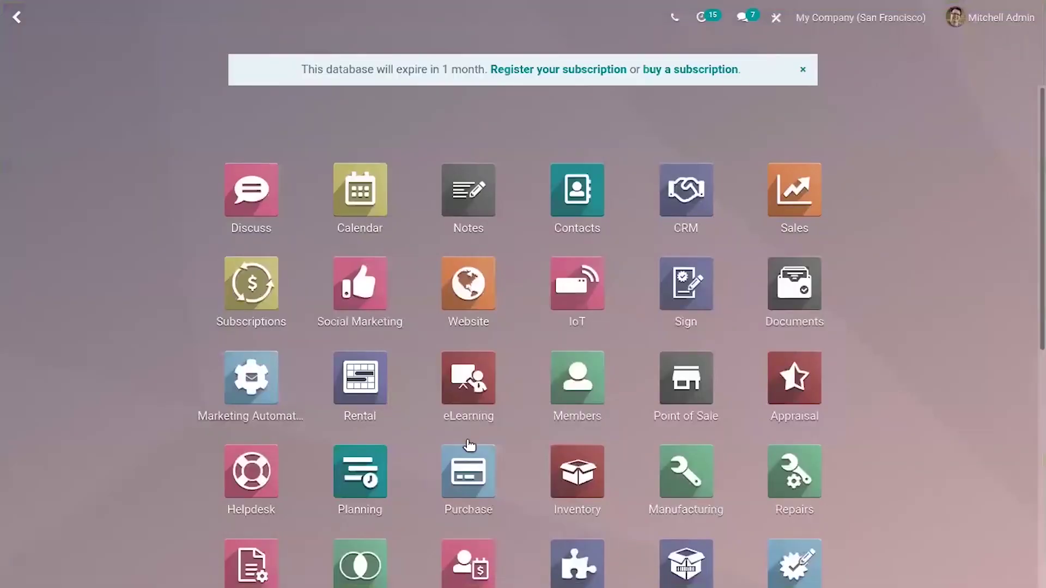
Open P00027 from the Purchase app's Requests for Quotation list
{"action": "left_click", "coordinate": [469, 443]}
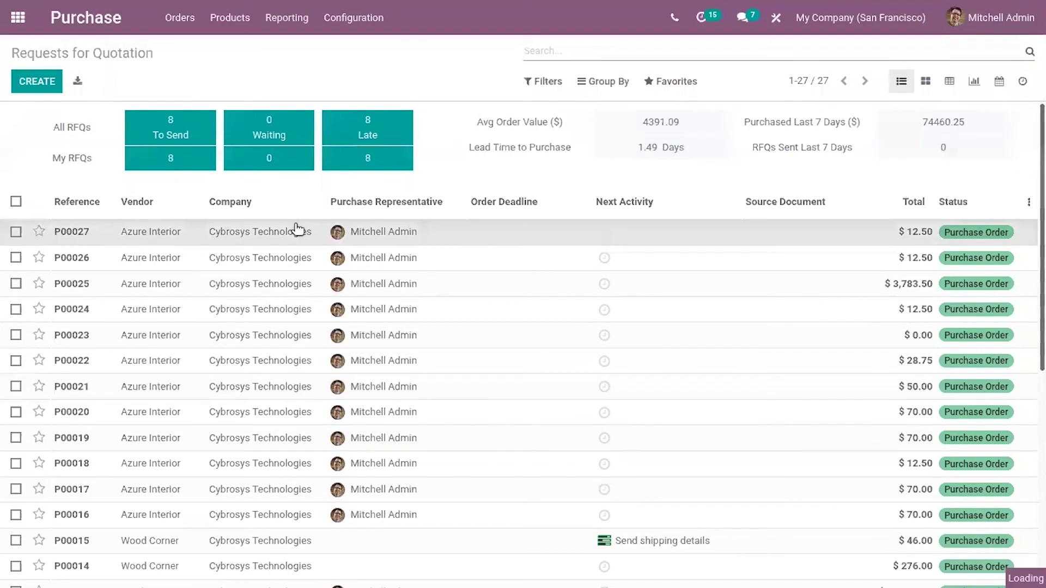
{"action": "left_click", "coordinate": [297, 230]}
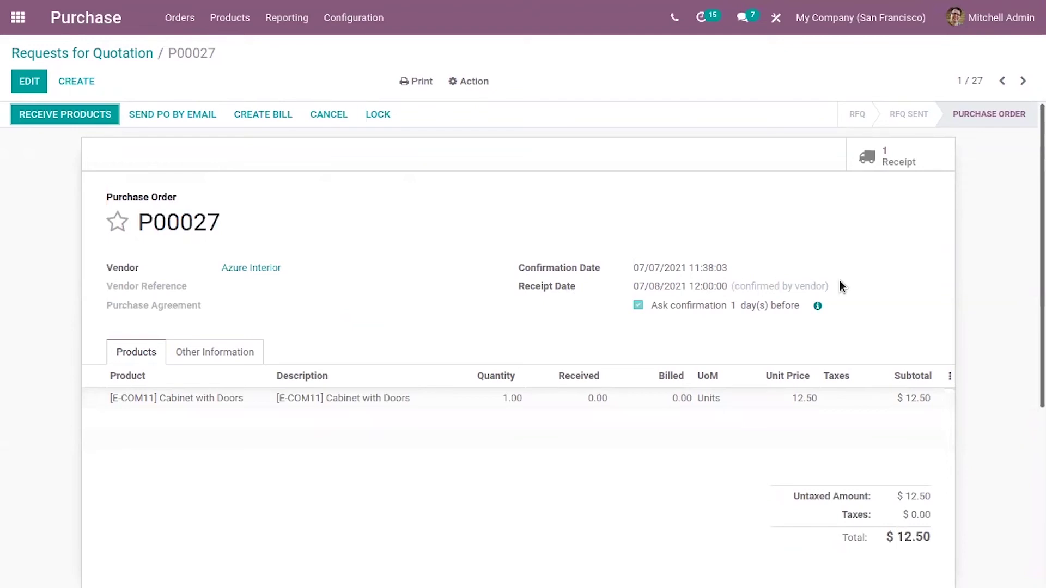
Open receipt WH/IN/00024 for editing and show the cabinet's detailed operations
{"action": "left_click", "coordinate": [42, 120]}
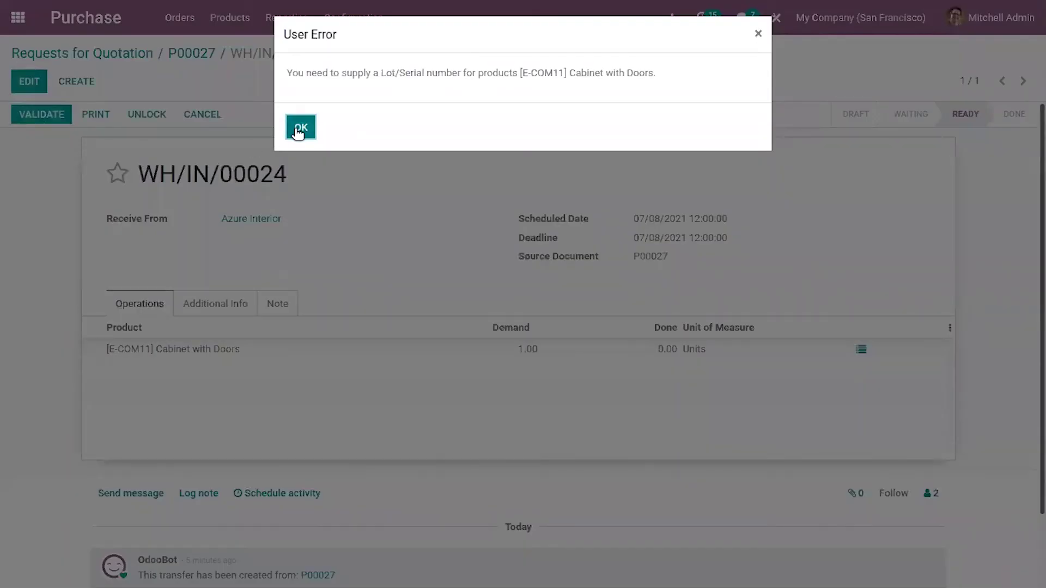
{"action": "left_click", "coordinate": [298, 129]}
{"action": "left_click", "coordinate": [29, 82]}
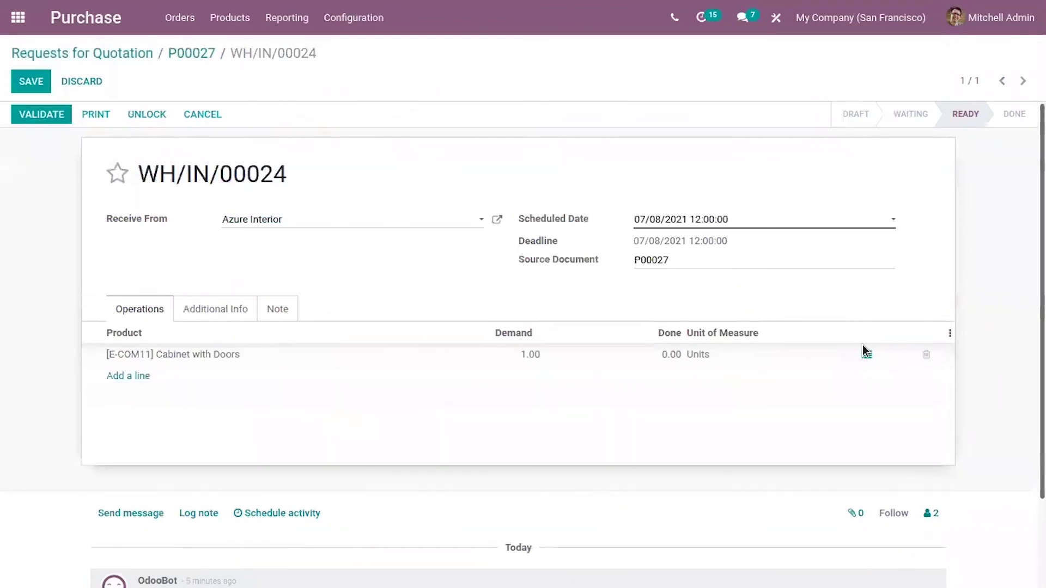
{"action": "left_click", "coordinate": [866, 354]}
{"action": "left_click", "coordinate": [866, 354]}
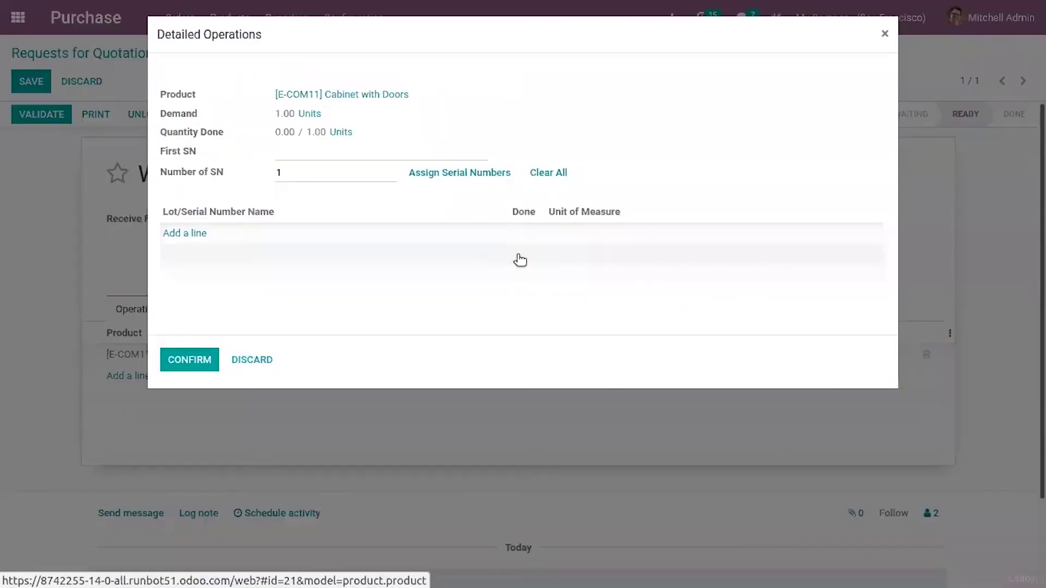
Enter serial number ser1 for the Cabinet with Doors
{"action": "left_click", "coordinate": [192, 233]}
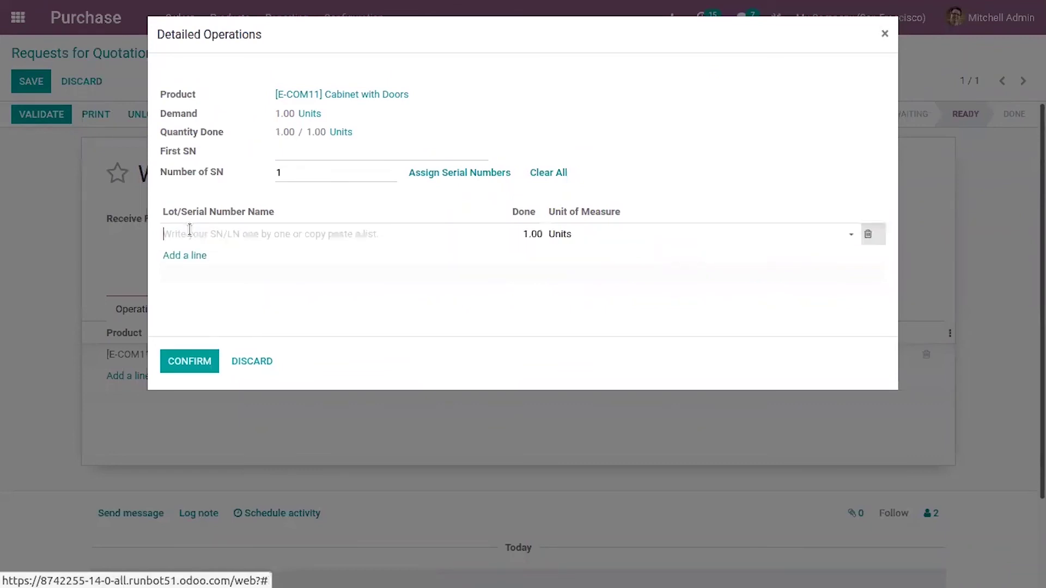
{"action": "type", "text": "ser1"}
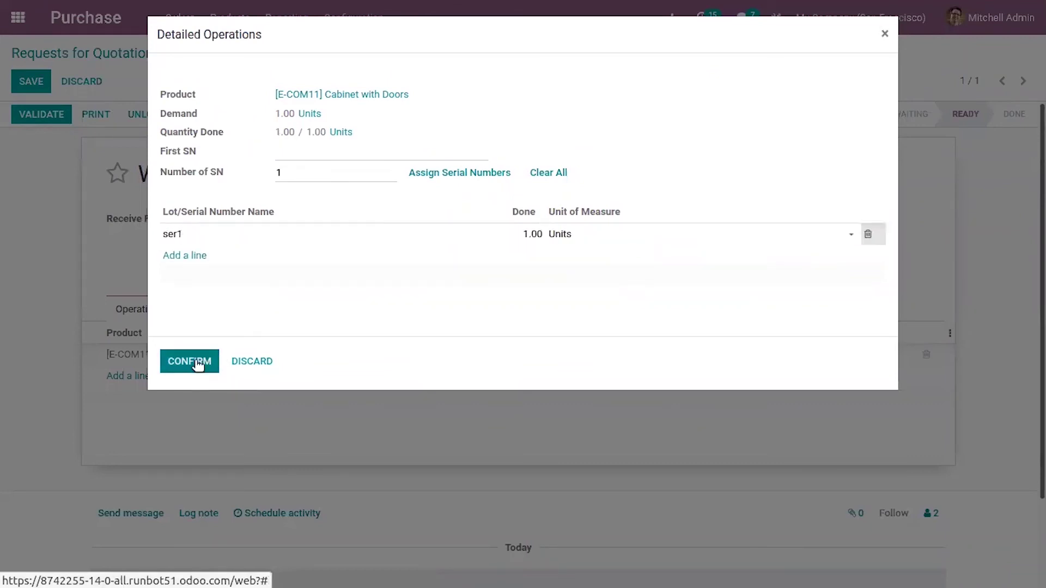
{"action": "left_click", "coordinate": [201, 363]}
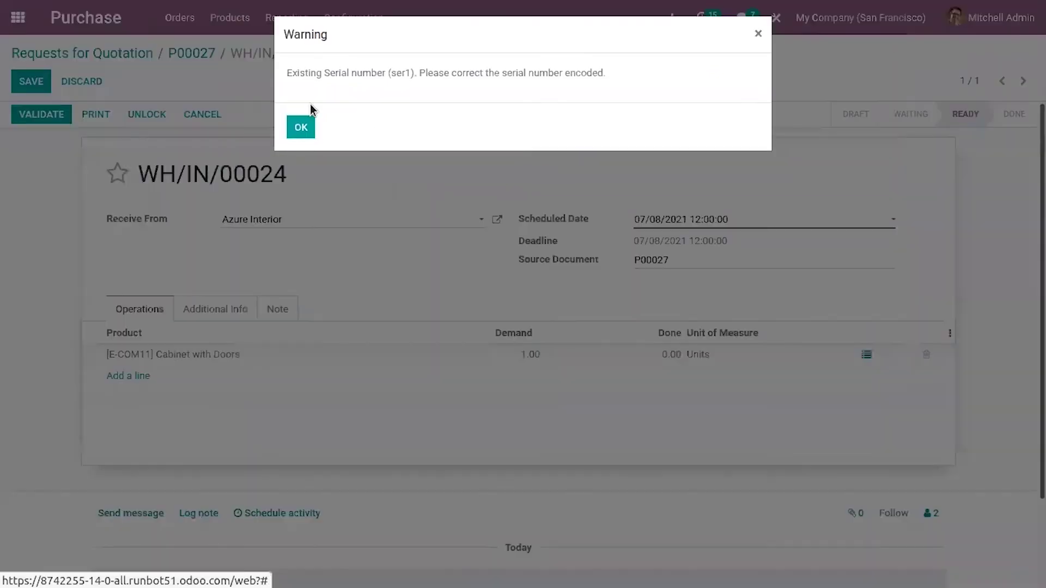
{"action": "left_click", "coordinate": [301, 128]}
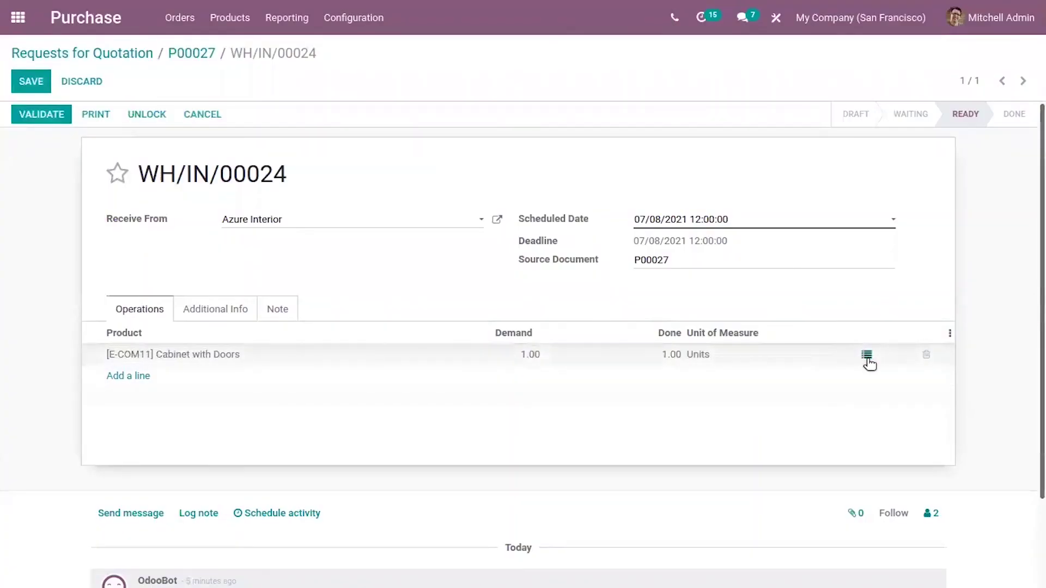
Change the cabinet's serial number from ser1 to ser2, with 1.00 unit done
{"action": "left_click", "coordinate": [867, 357]}
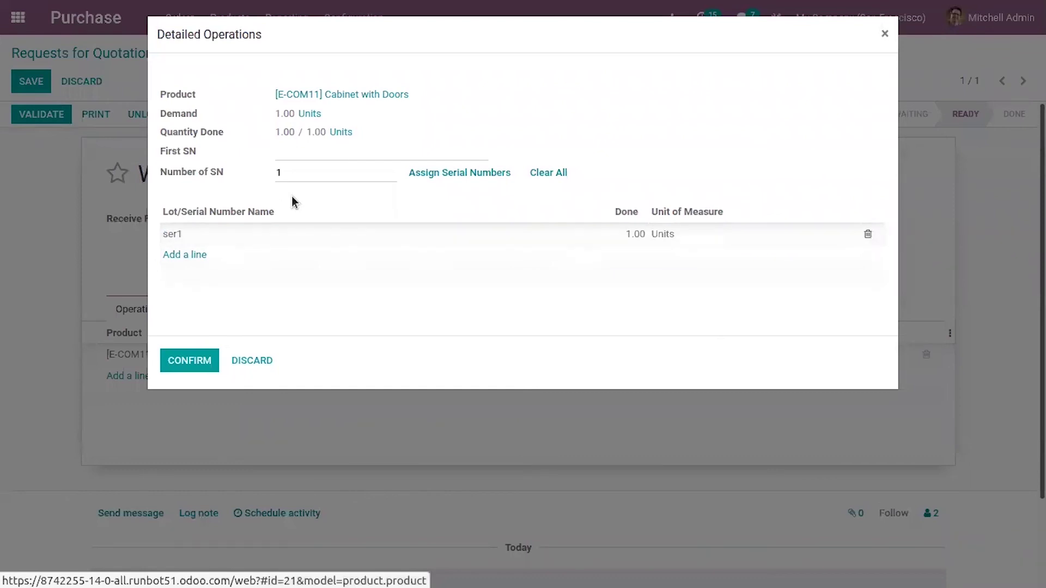
{"action": "left_click", "coordinate": [312, 233]}
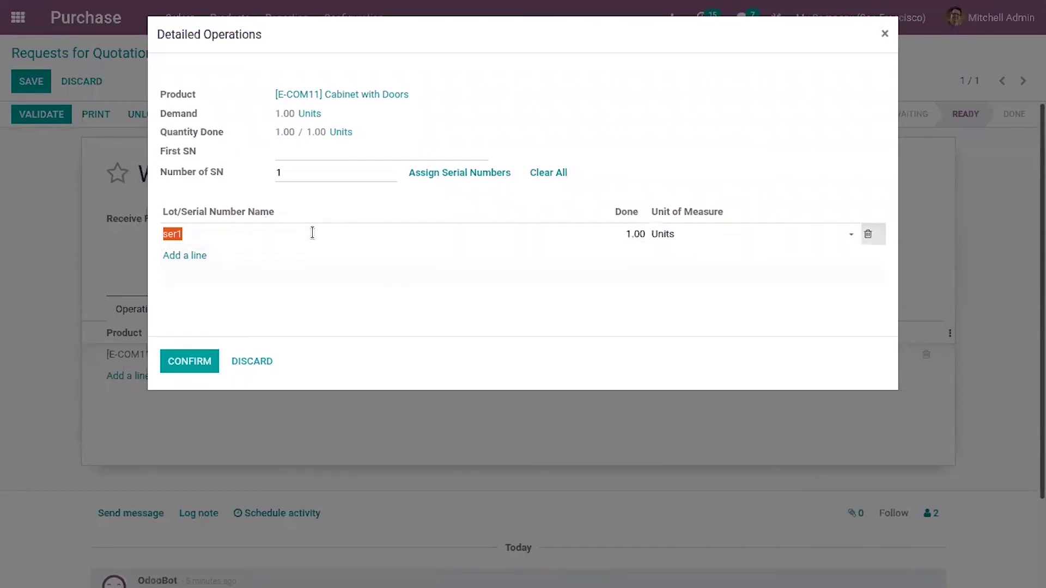
{"action": "left_click", "coordinate": [312, 233]}
{"action": "type", "text": "2"}
{"action": "left_click", "coordinate": [191, 363]}
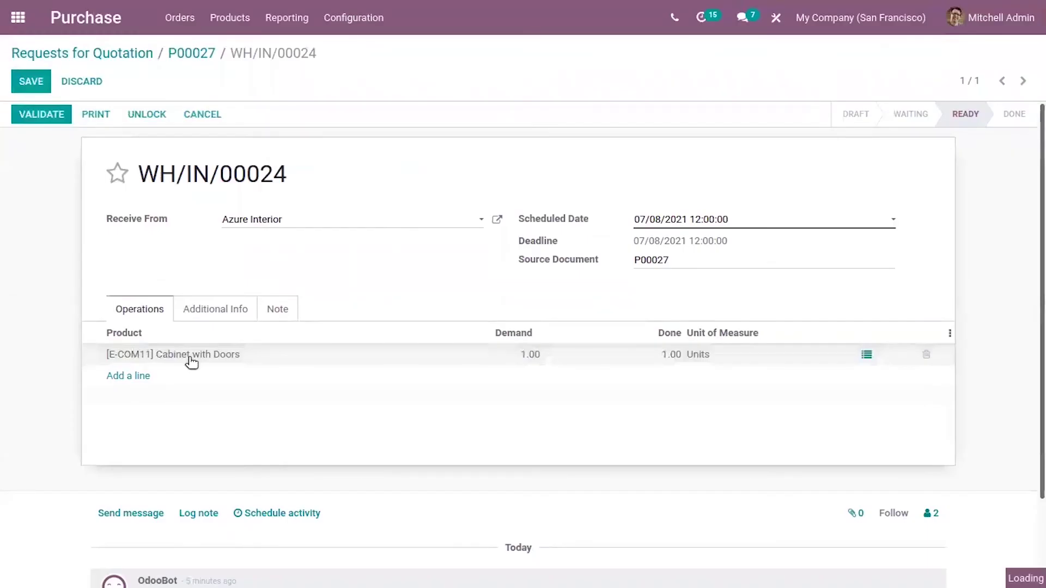
Validate the P00027 receipt and create a draft vendor bill from the order
{"action": "left_click", "coordinate": [54, 121]}
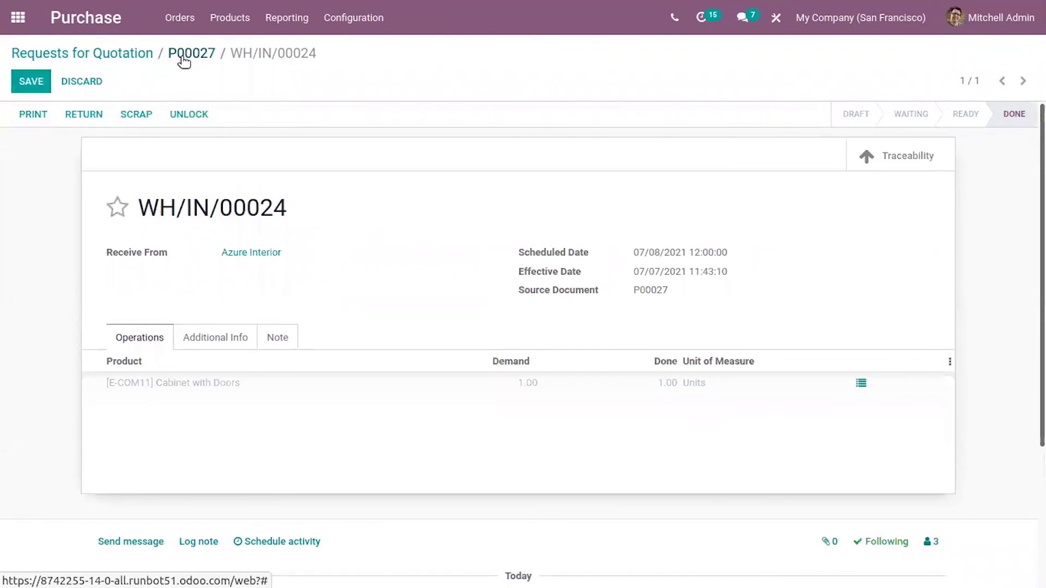
{"action": "left_click", "coordinate": [181, 55]}
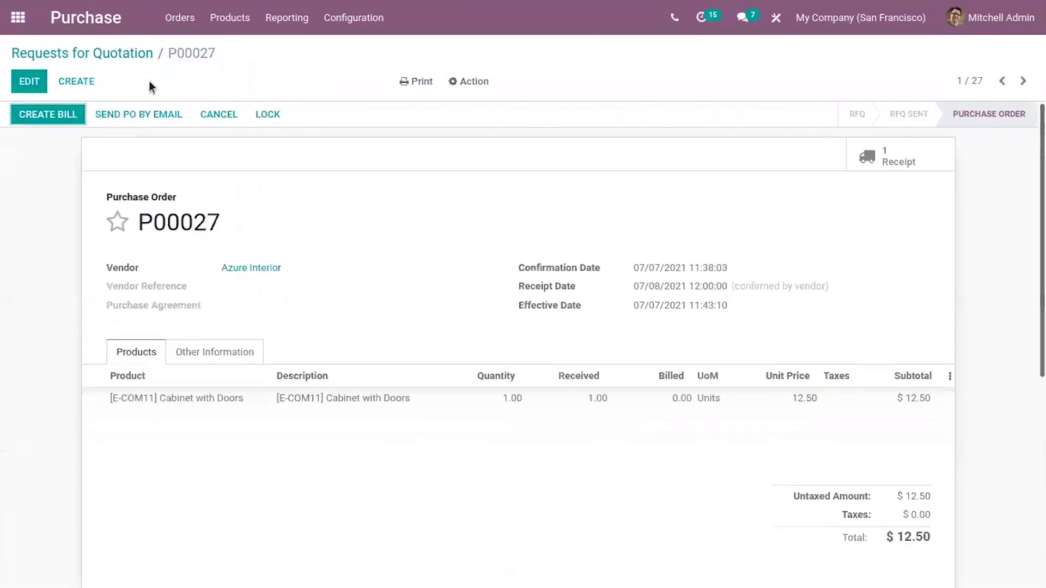
{"action": "left_click", "coordinate": [66, 113]}
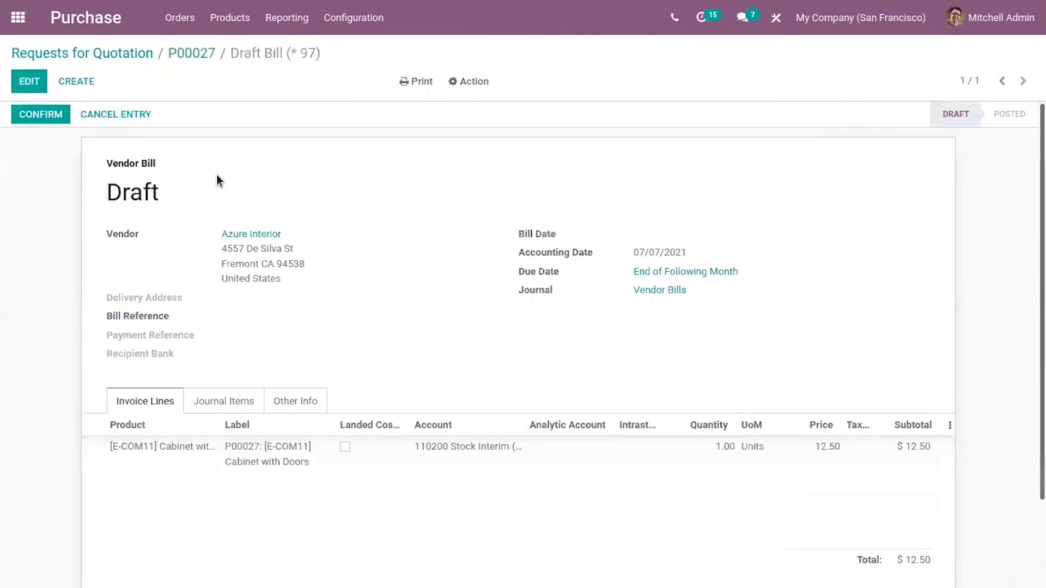
Set the bill date to 07/07/2021 and post the bill as BILL/2021/07/0007
{"action": "left_click", "coordinate": [53, 121]}
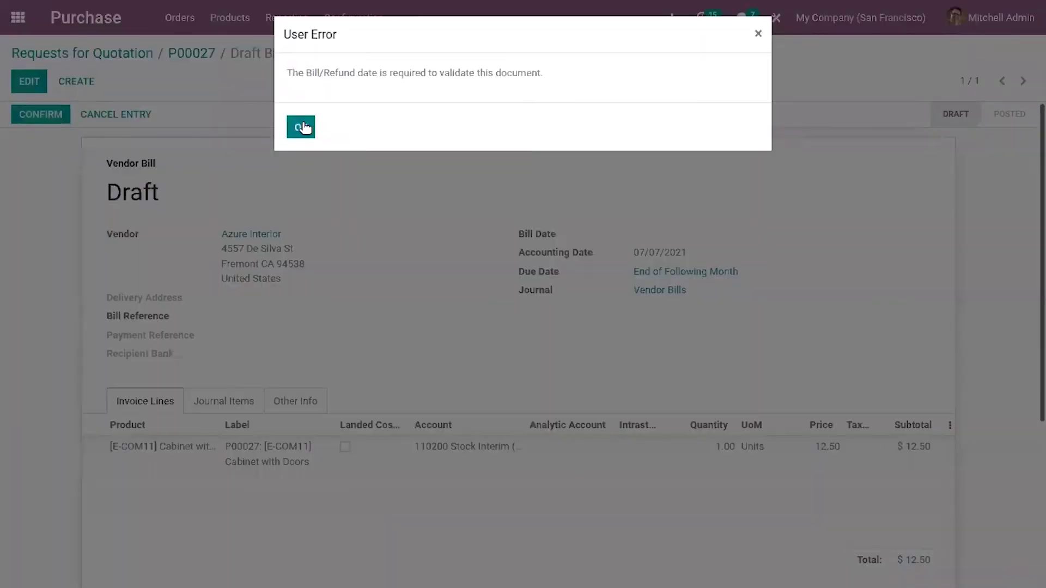
{"action": "left_click", "coordinate": [301, 127]}
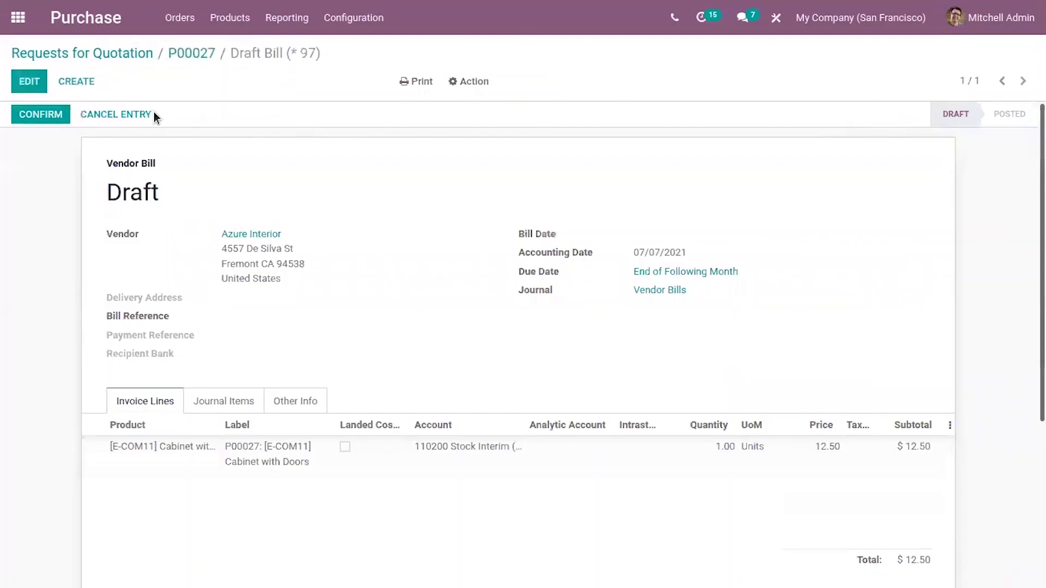
{"action": "left_click", "coordinate": [679, 238]}
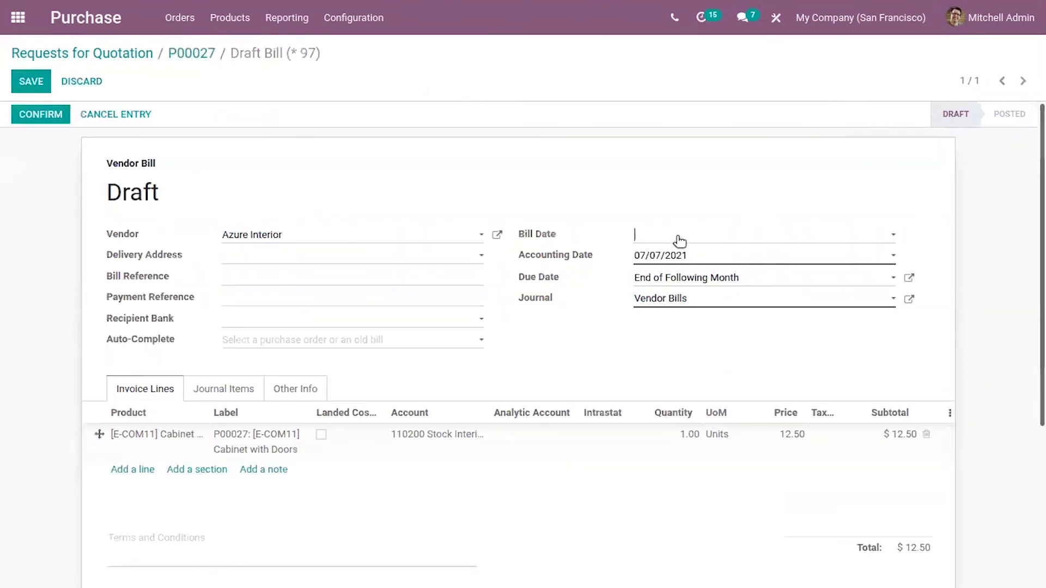
{"action": "left_click", "coordinate": [743, 328]}
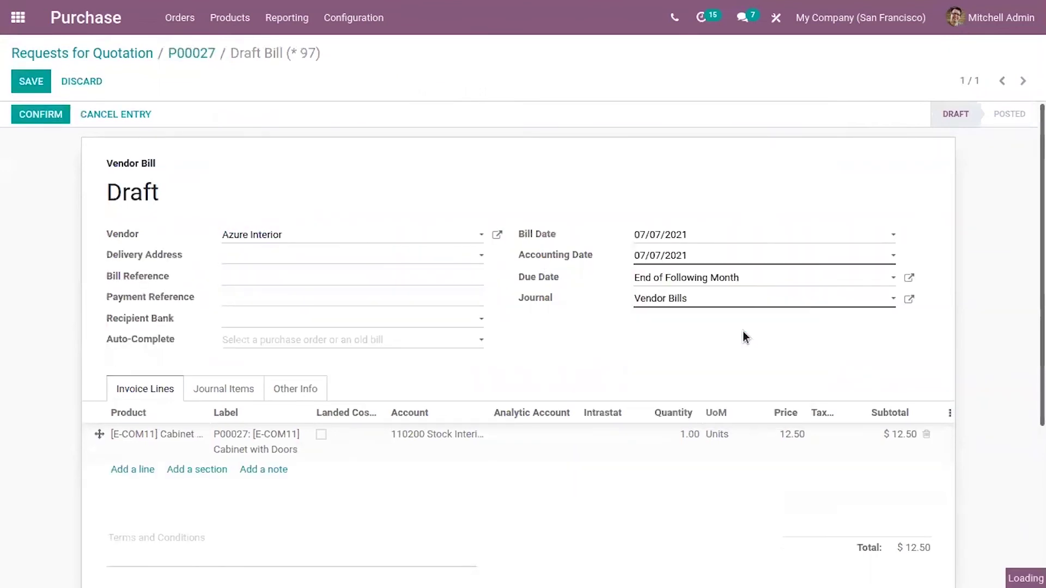
{"action": "left_click", "coordinate": [47, 115]}
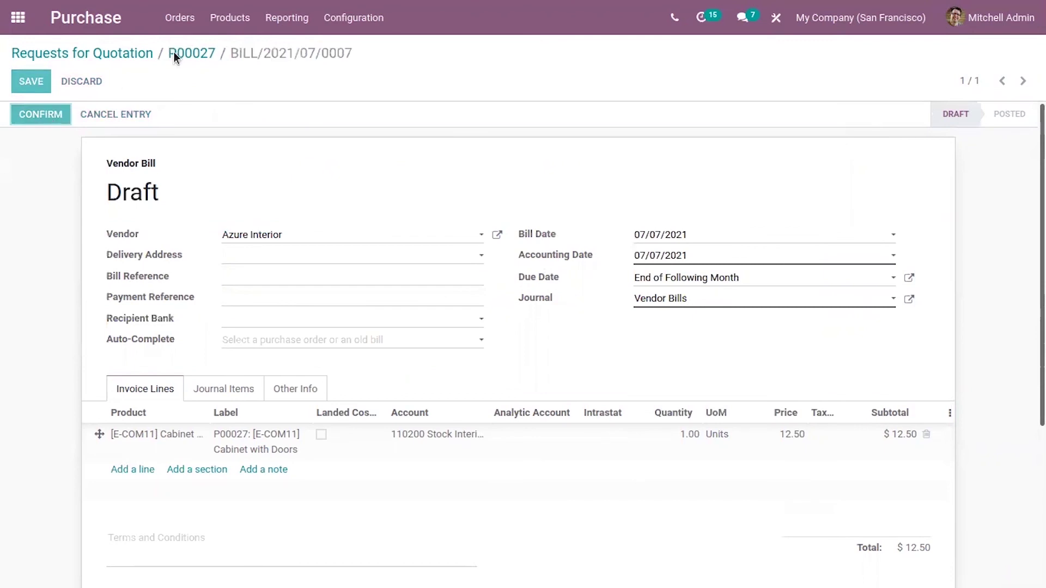
Register a $12.50 payment for BILL/2021/07/0007 from the Bank journal
{"action": "left_click", "coordinate": [99, 113]}
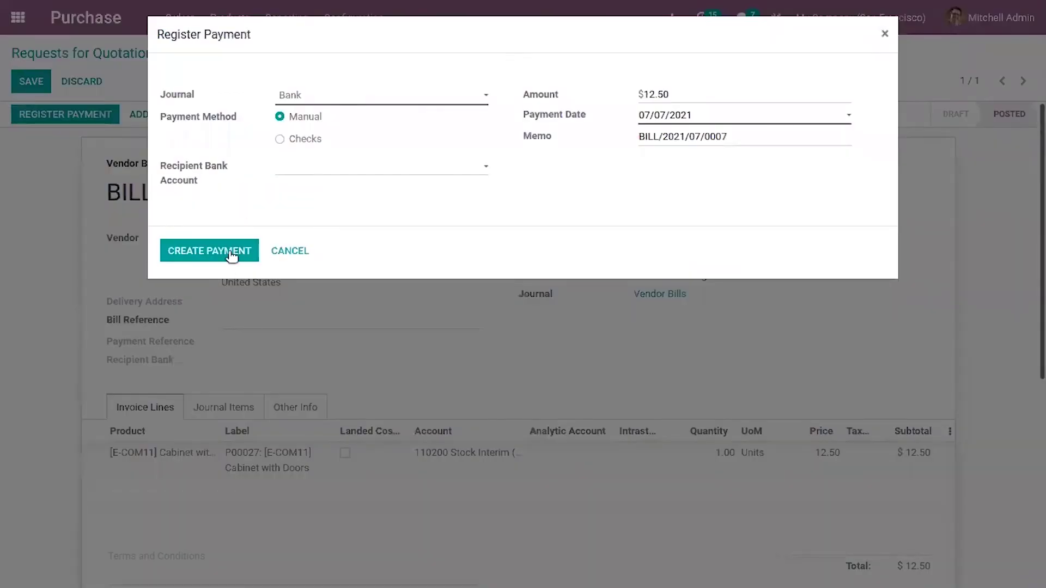
{"action": "left_click", "coordinate": [232, 252]}
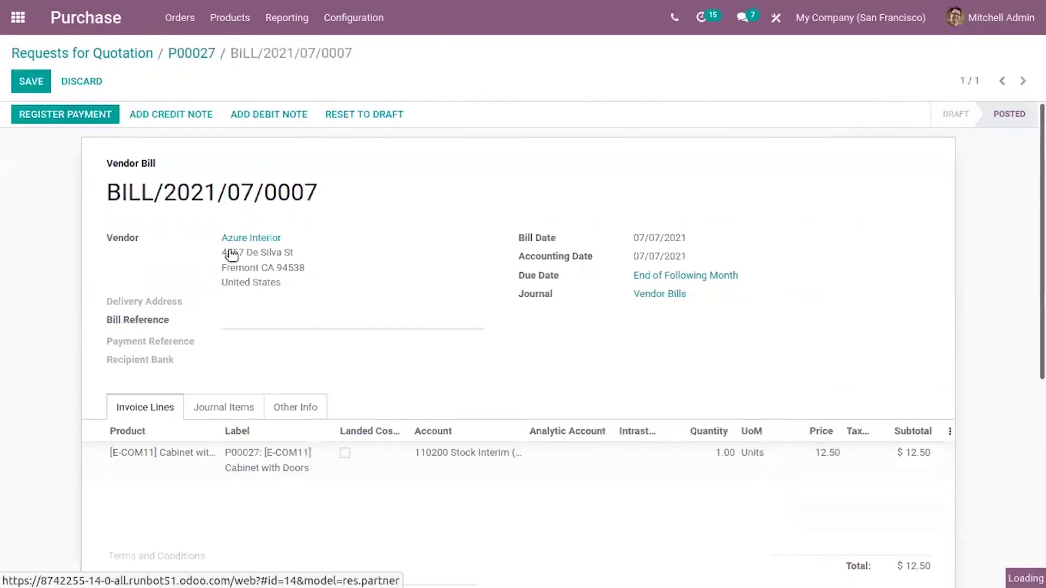